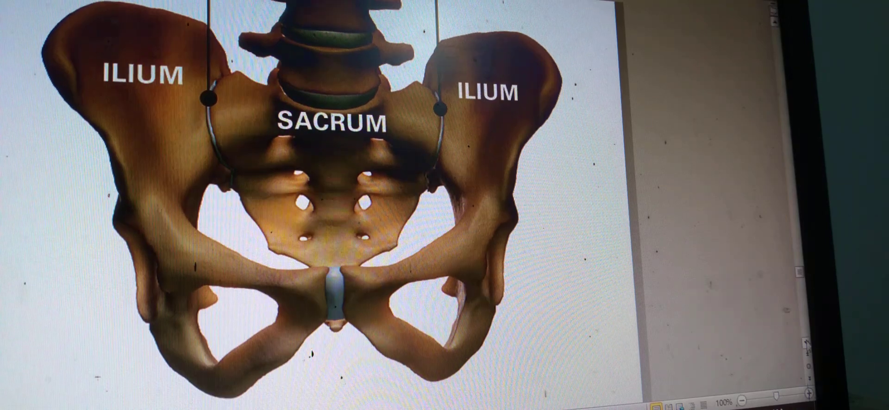
scroll(804, 346, "down", 3)
scroll(804, 345, "down", 5)
scroll(803, 346, "down", 2)
scroll(803, 342, "down", 5)
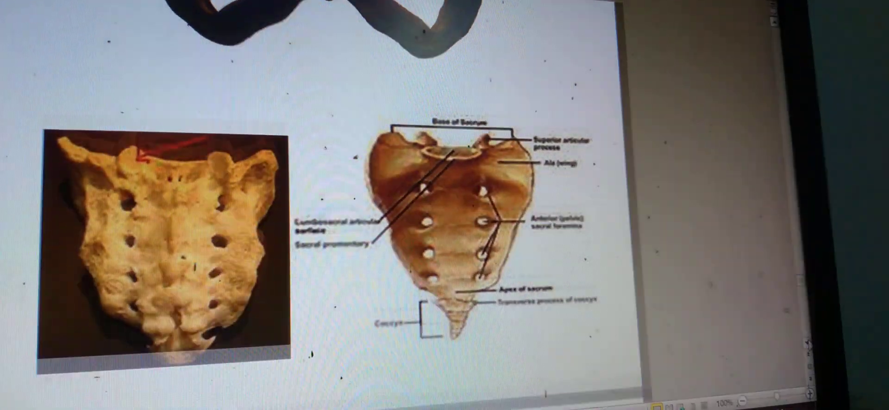
scroll(803, 342, "down", 3)
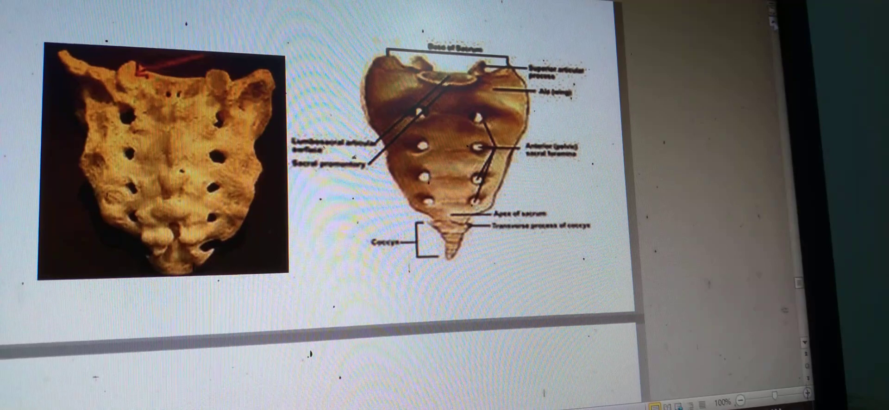
scroll(333, 210, "up", 8)
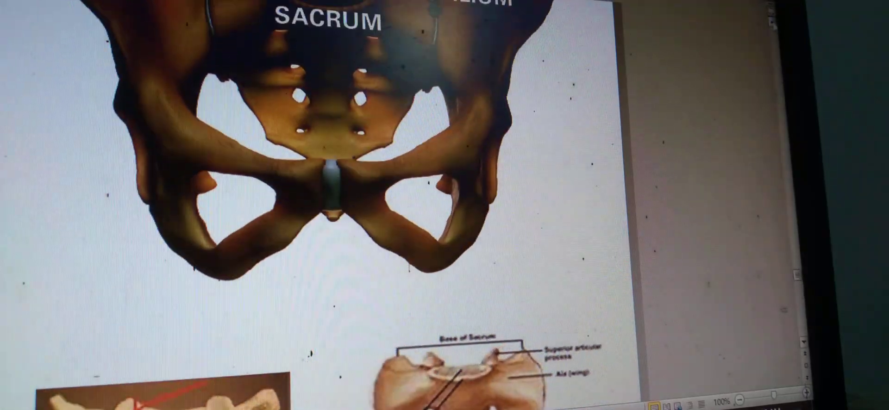
scroll(442, 59, "up", 2)
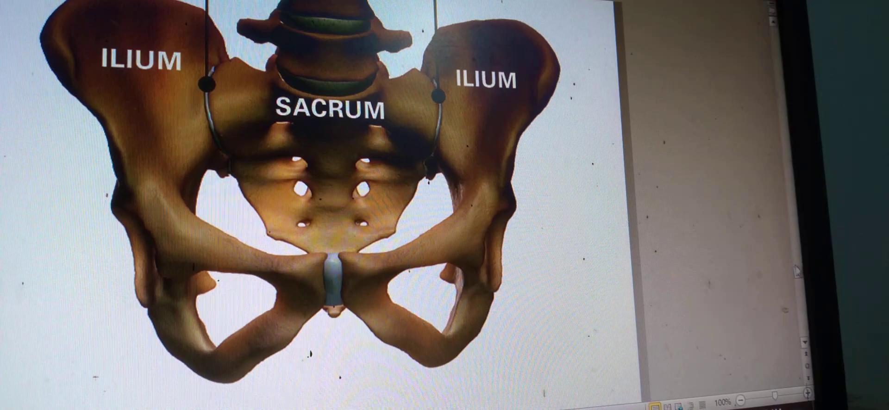
scroll(797, 271, "down", 1)
scroll(797, 272, "down", 2)
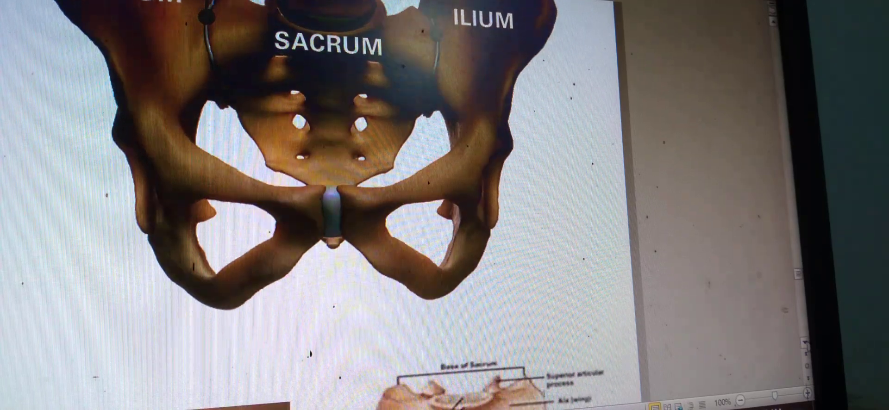
scroll(797, 271, "down", 2)
scroll(798, 271, "down", 2)
scroll(798, 272, "down", 2)
scroll(797, 272, "down", 2)
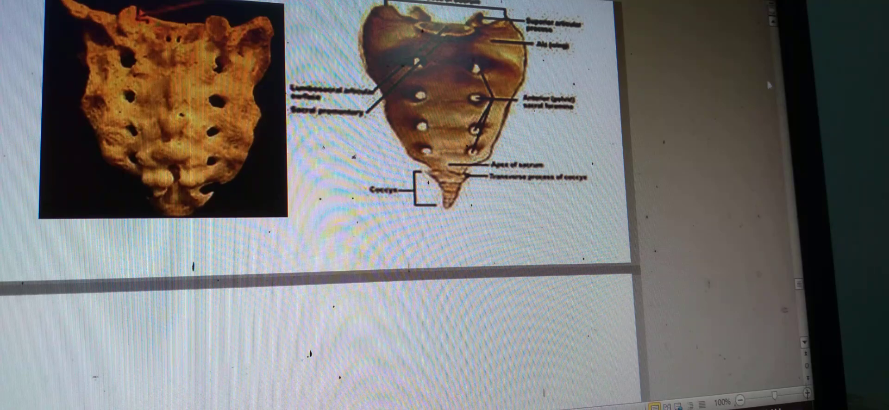
scroll(769, 85, "up", 1)
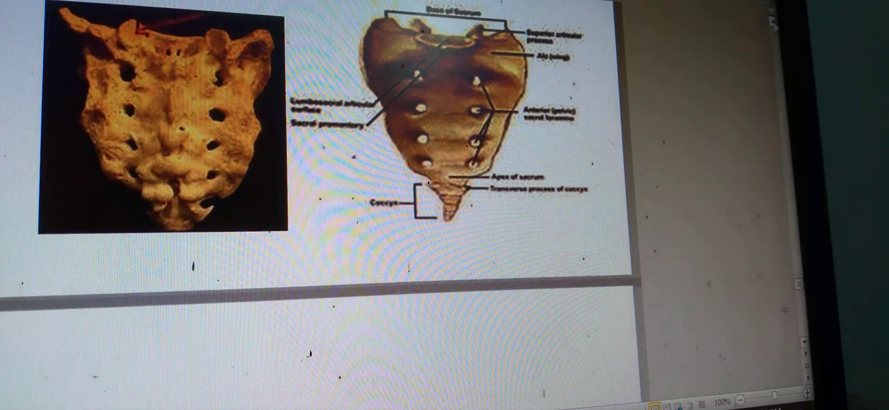
scroll(771, 21, "up", 3)
scroll(770, 21, "up", 3)
scroll(770, 21, "up", 3)
scroll(771, 21, "up", 3)
scroll(771, 21, "up", 3)
scroll(771, 21, "up", 3)
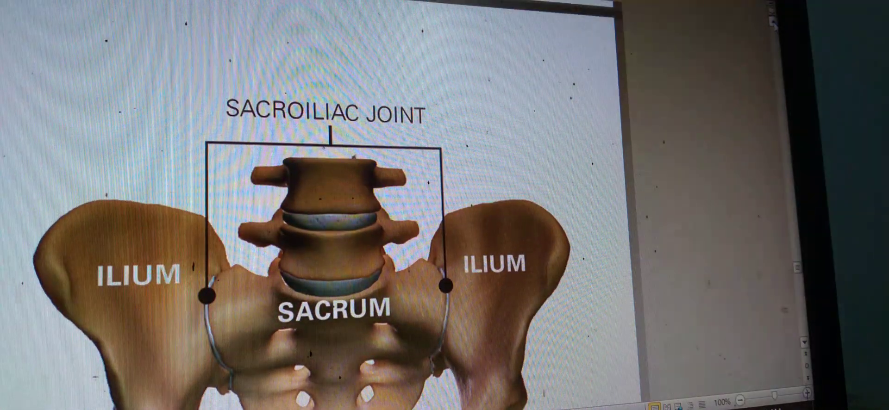